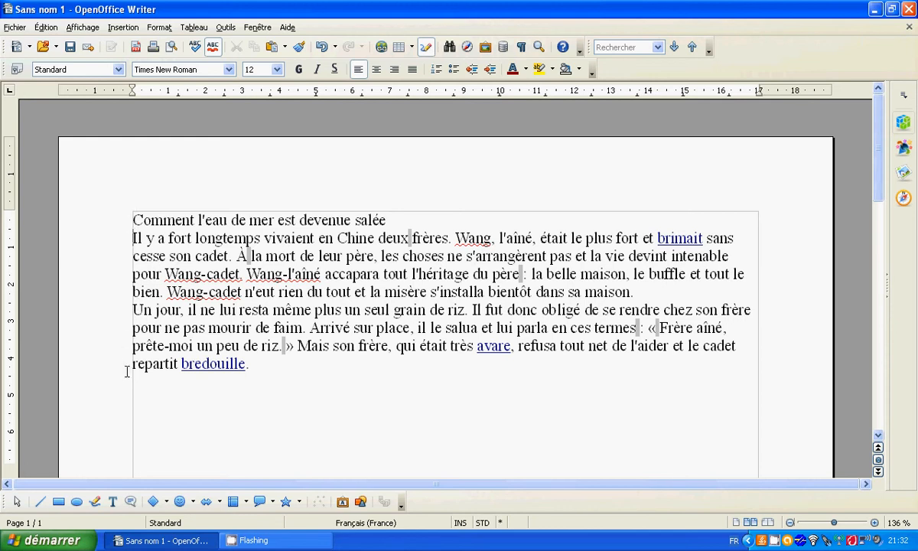
Step: Insert an empty line between the title "Comment l'eau de mer est devenue salée" and the story text
{"action": "left_click", "coordinate": [387, 220]}
{"action": "key", "text": "Return"}
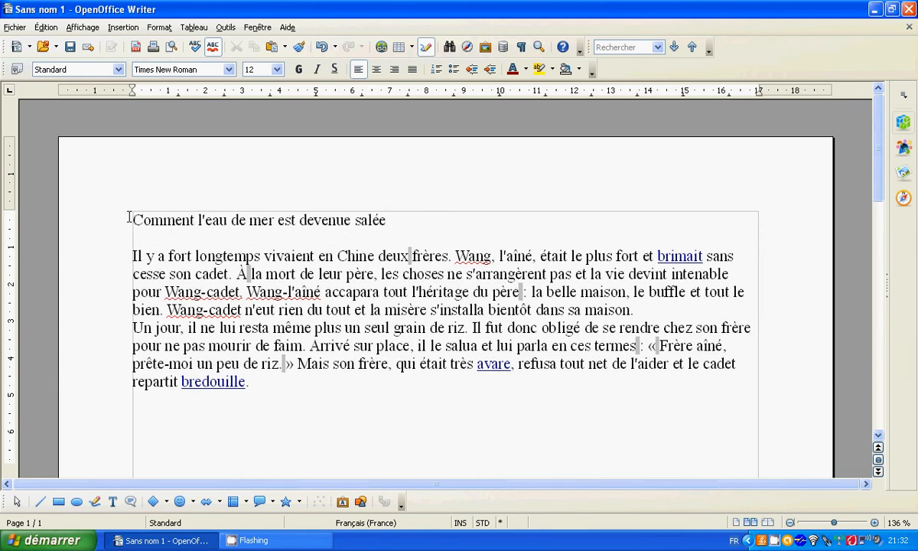
Step: Centre the title "Comment l'eau de mer est devenue salée", and finally align it to the right
{"action": "left_click_drag", "start_coordinate": [129, 220], "coordinate": [391, 222]}
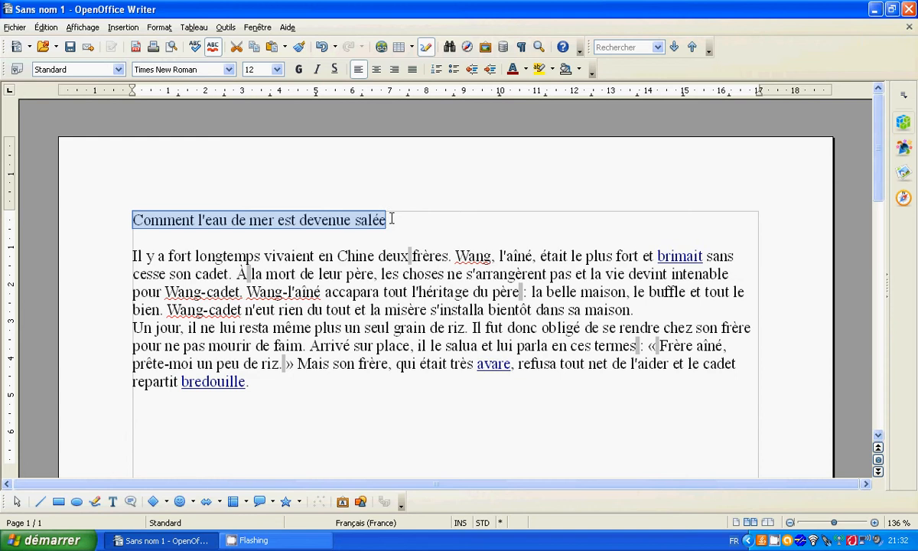
{"action": "left_click", "coordinate": [377, 71]}
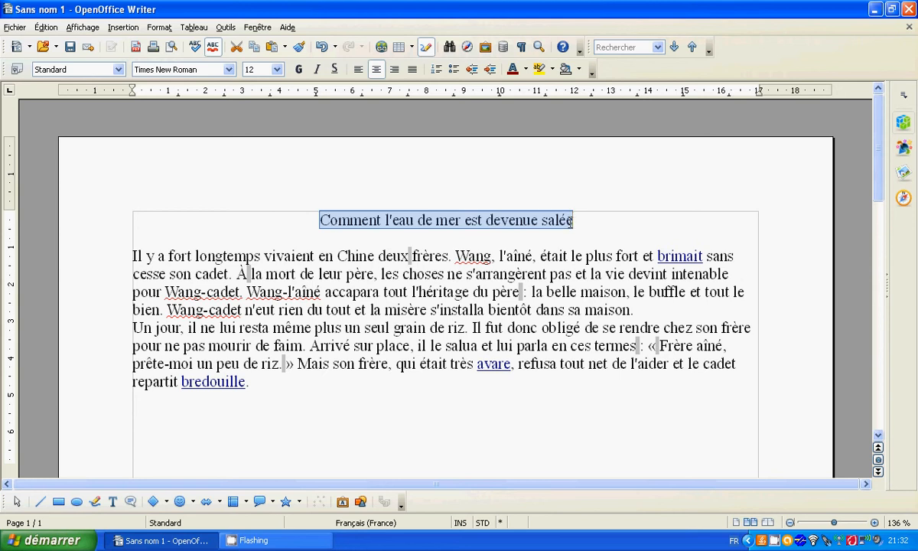
{"action": "left_click", "coordinate": [394, 70]}
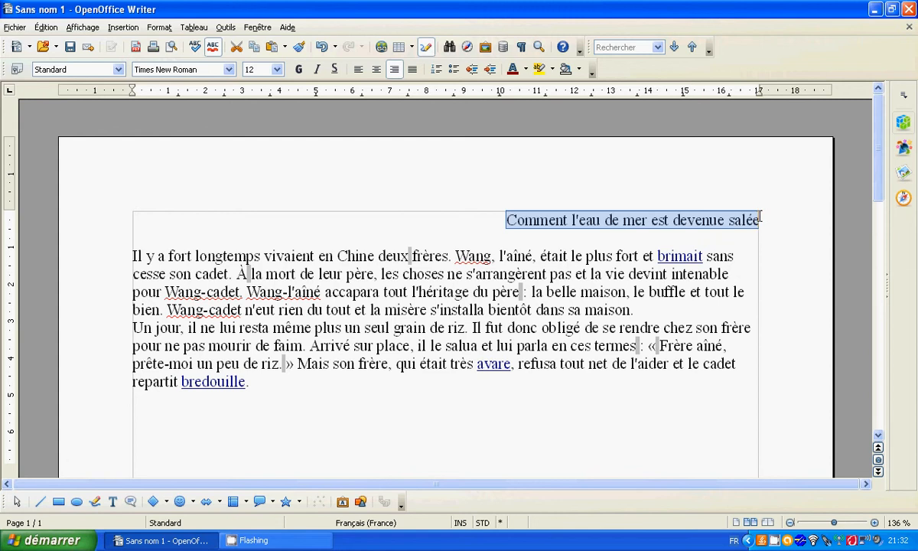
{"action": "left_click", "coordinate": [365, 221]}
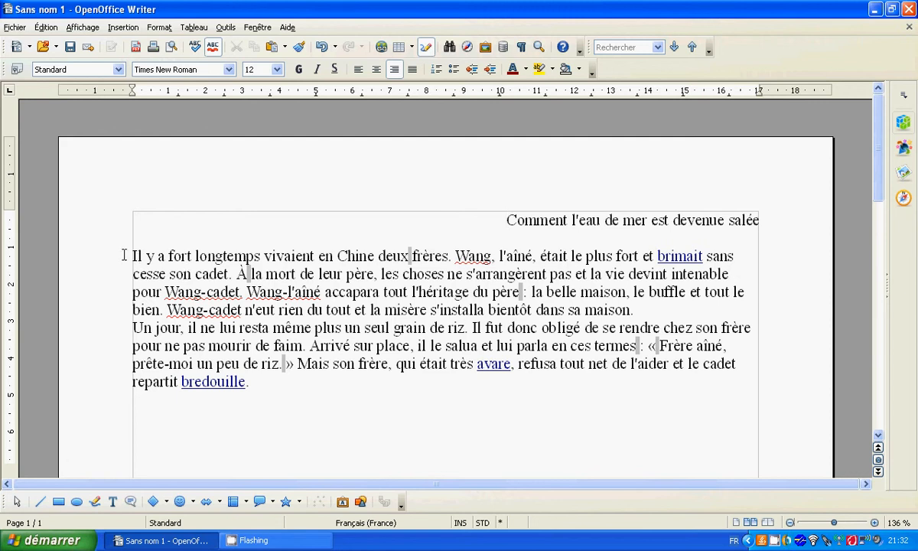
Step: Justify the two story paragraphs below the title, switching briefly to left alignment for comparison
{"action": "left_click_drag", "start_coordinate": [131, 257], "coordinate": [492, 386]}
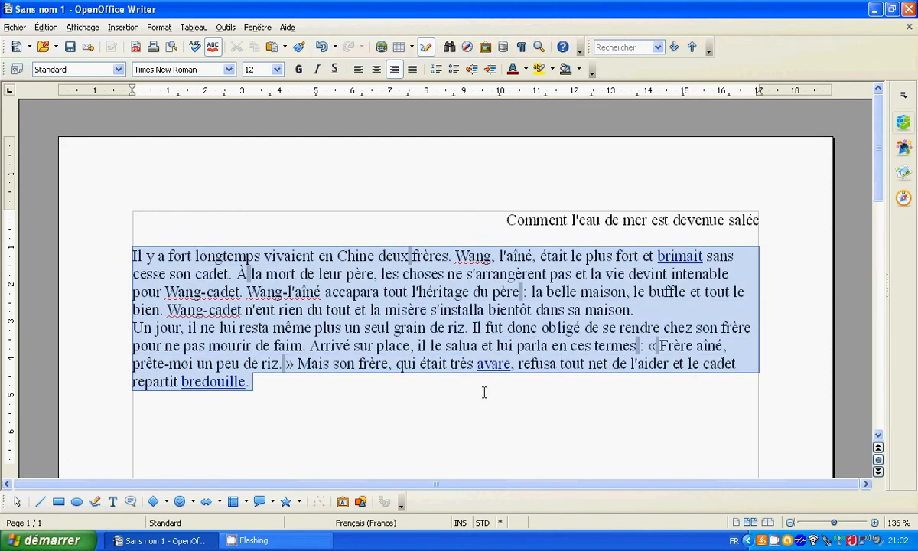
{"action": "left_click", "coordinate": [413, 70]}
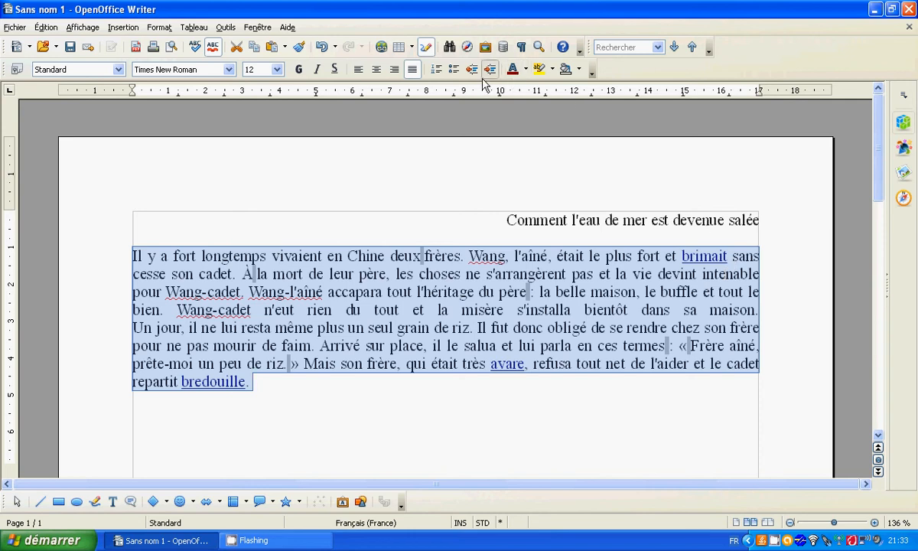
{"action": "left_click", "coordinate": [362, 74]}
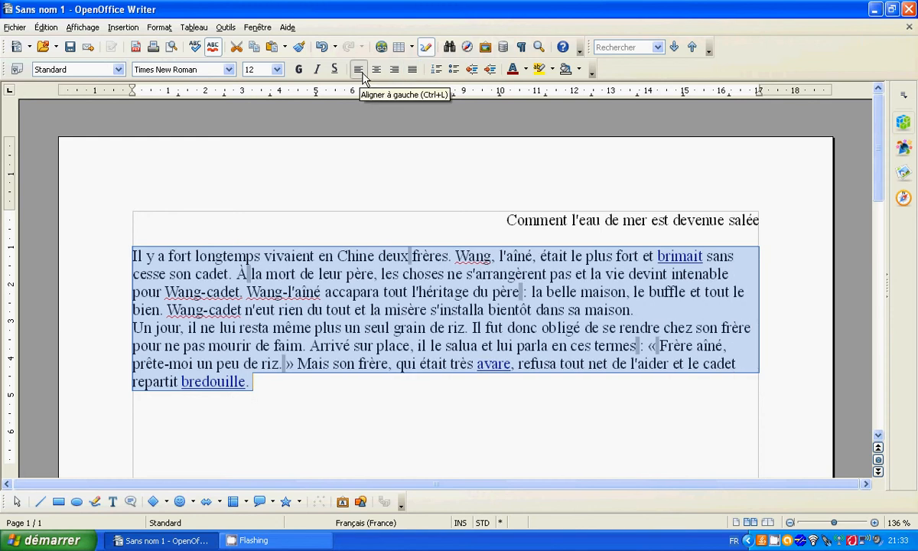
{"action": "left_click", "coordinate": [412, 70]}
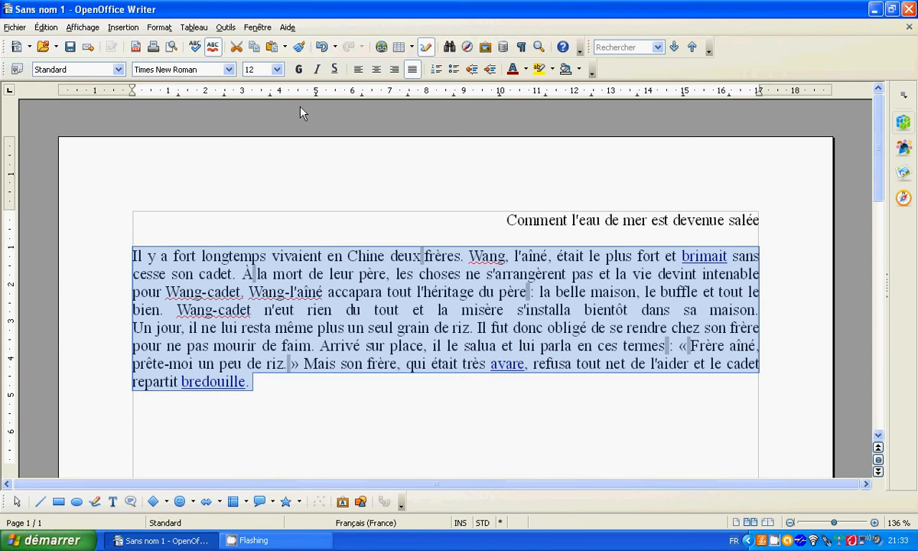
Step: Set the indent before the text to 0,50 cm for the two story paragraphs
{"action": "left_click", "coordinate": [159, 26]}
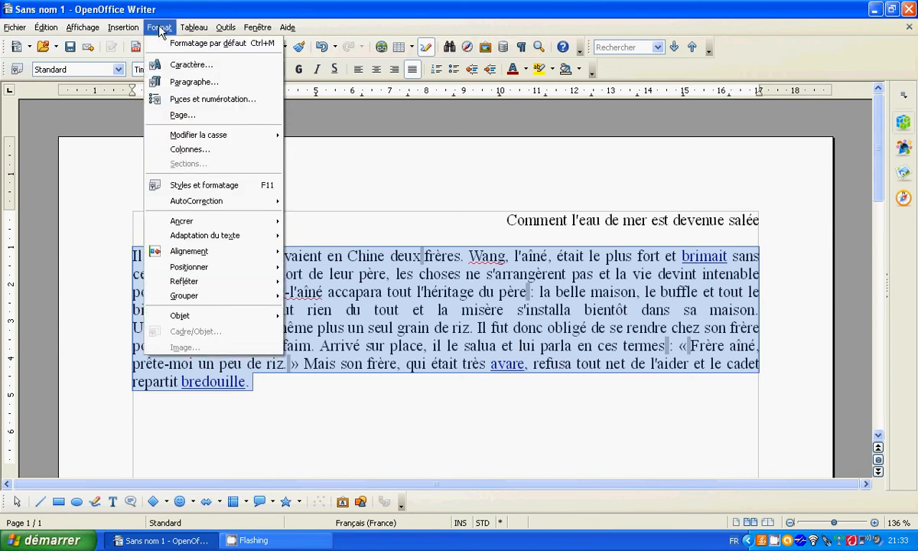
{"action": "left_click", "coordinate": [175, 81]}
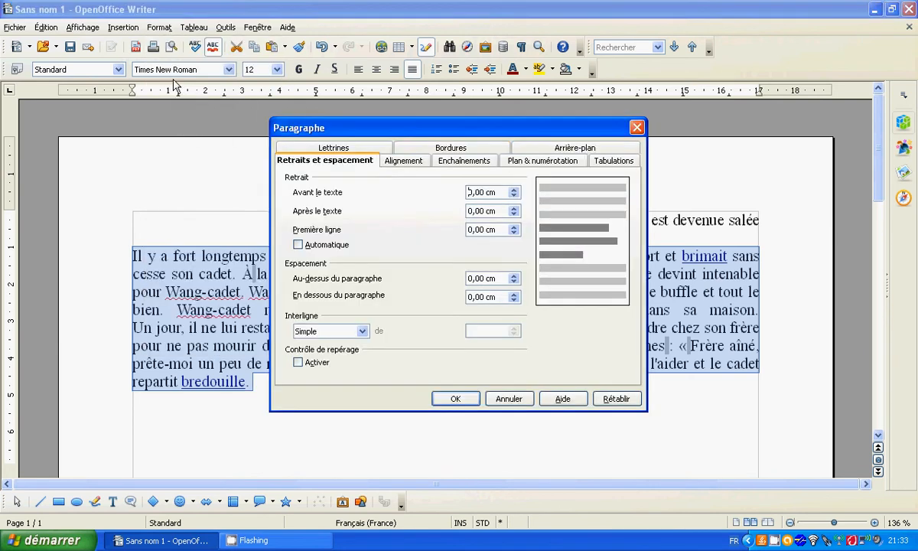
{"action": "left_click_drag", "start_coordinate": [431, 127], "coordinate": [593, 119]}
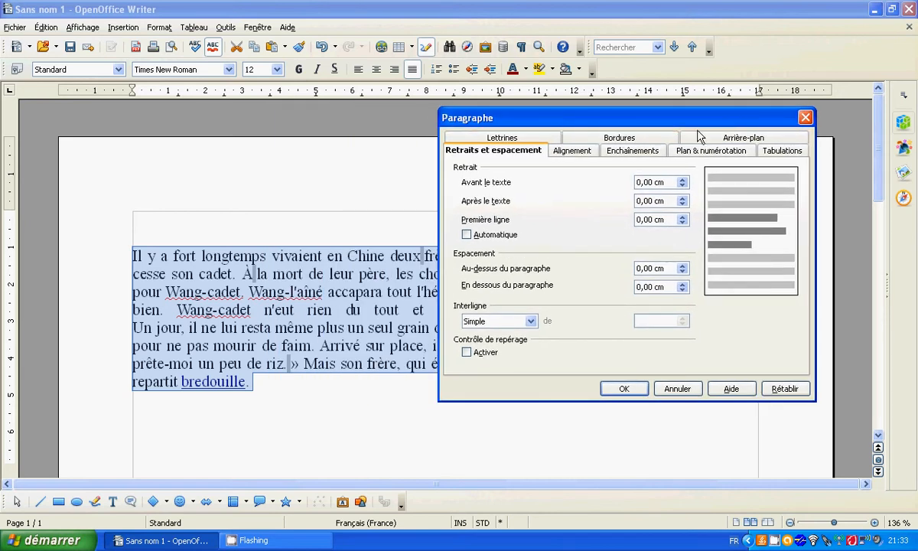
{"action": "left_click", "coordinate": [585, 153]}
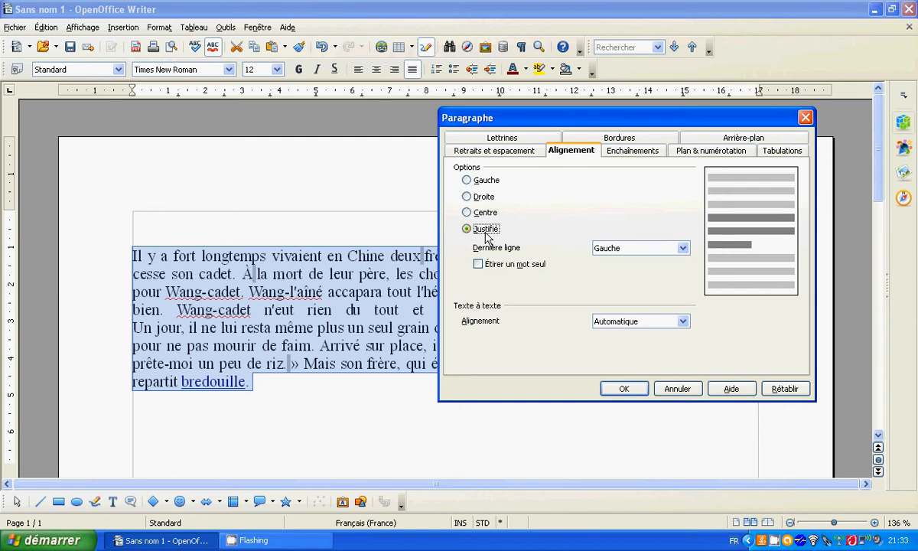
{"action": "left_click", "coordinate": [528, 150]}
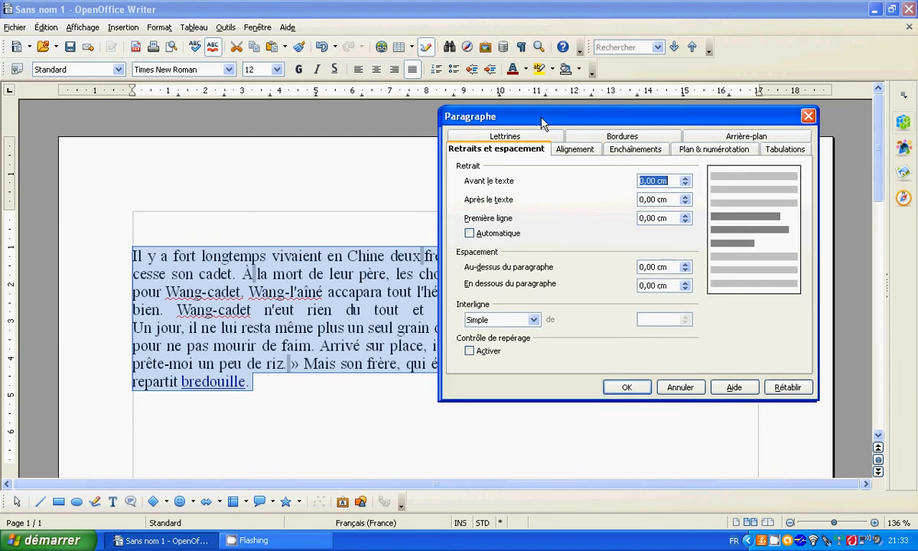
{"action": "left_click_drag", "start_coordinate": [541, 127], "coordinate": [605, 158]}
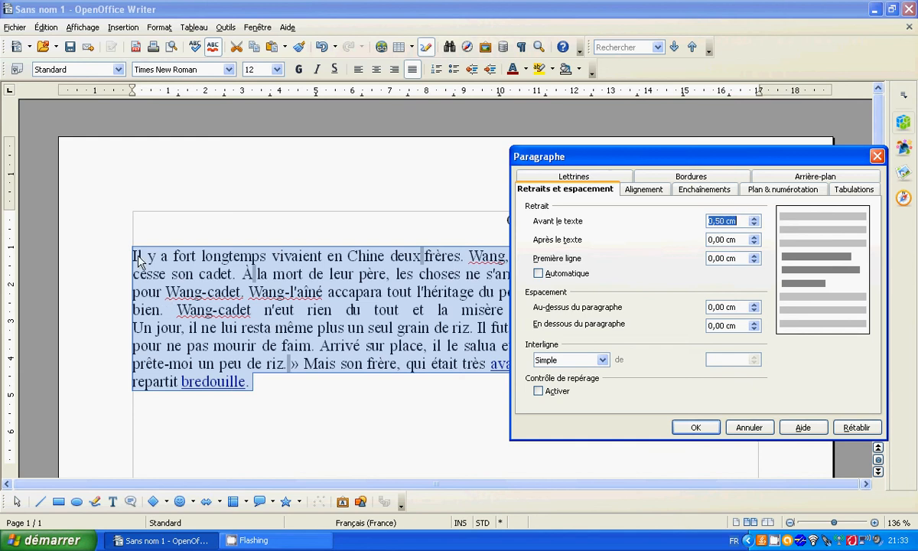
{"action": "left_click", "coordinate": [697, 427]}
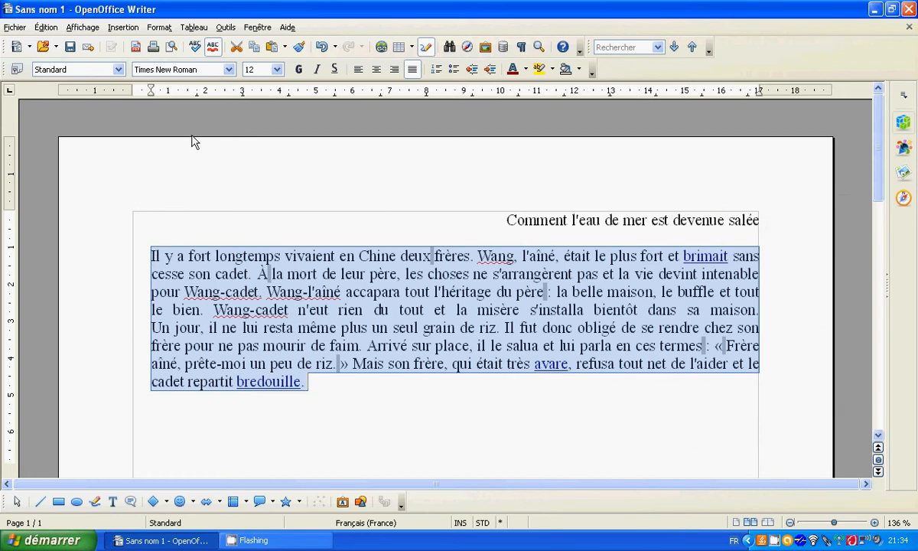
{"action": "left_click", "coordinate": [159, 27]}
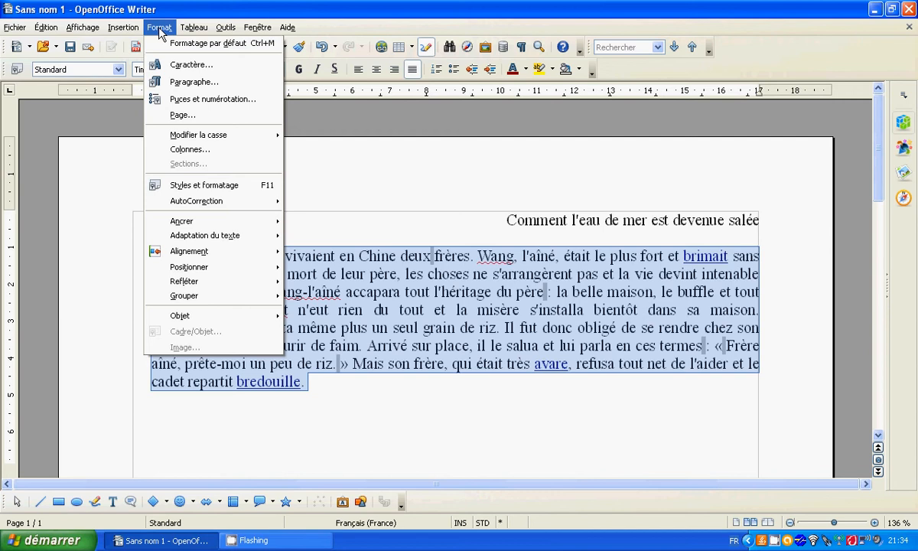
{"action": "left_click", "coordinate": [180, 117]}
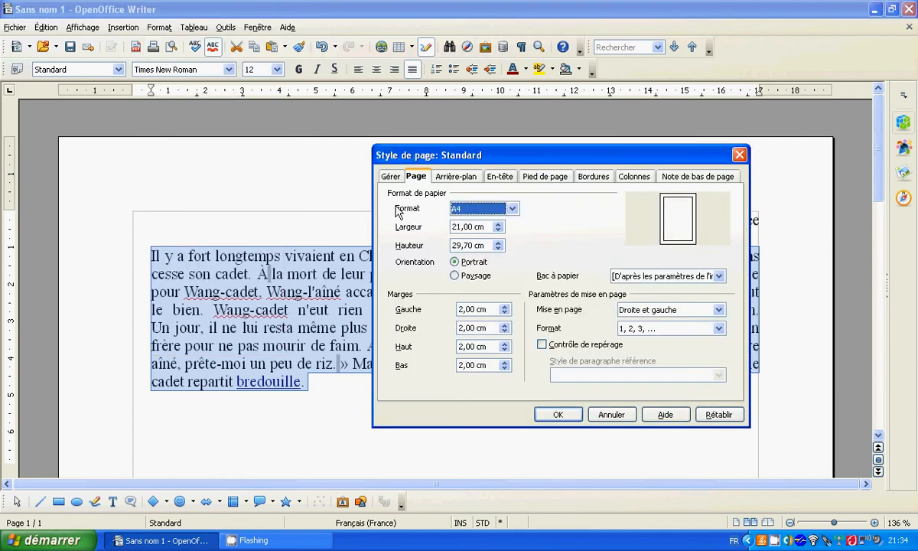
{"action": "key", "text": "Escape"}
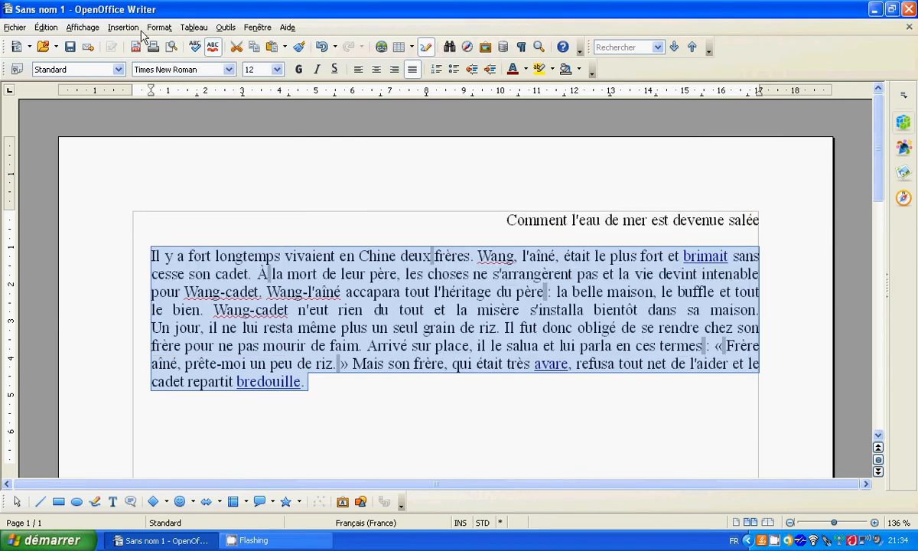
Step: Reset the story paragraphs' indent before the text to 0,00 cm and set their line spacing to Double
{"action": "left_click", "coordinate": [157, 28]}
{"action": "left_click", "coordinate": [170, 82]}
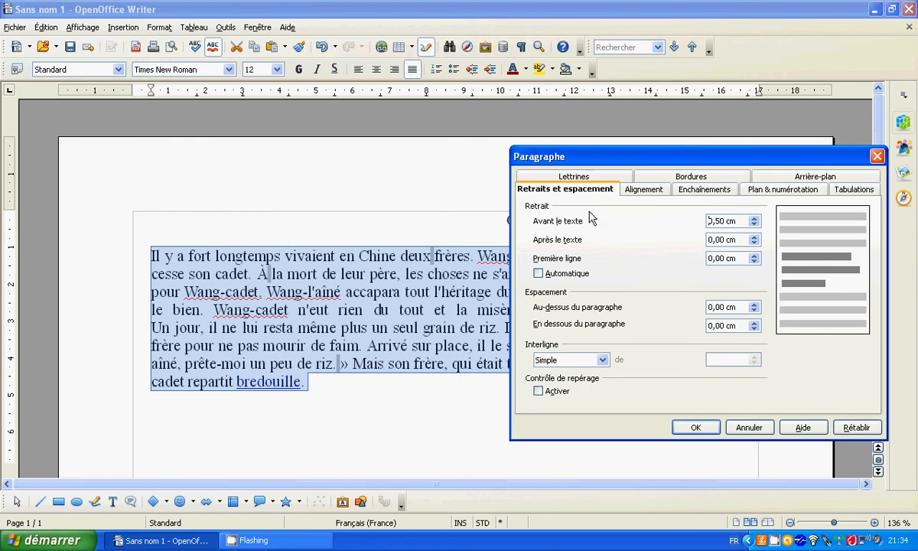
{"action": "left_click", "coordinate": [754, 224]}
{"action": "left_click", "coordinate": [755, 224]}
{"action": "left_click", "coordinate": [602, 360]}
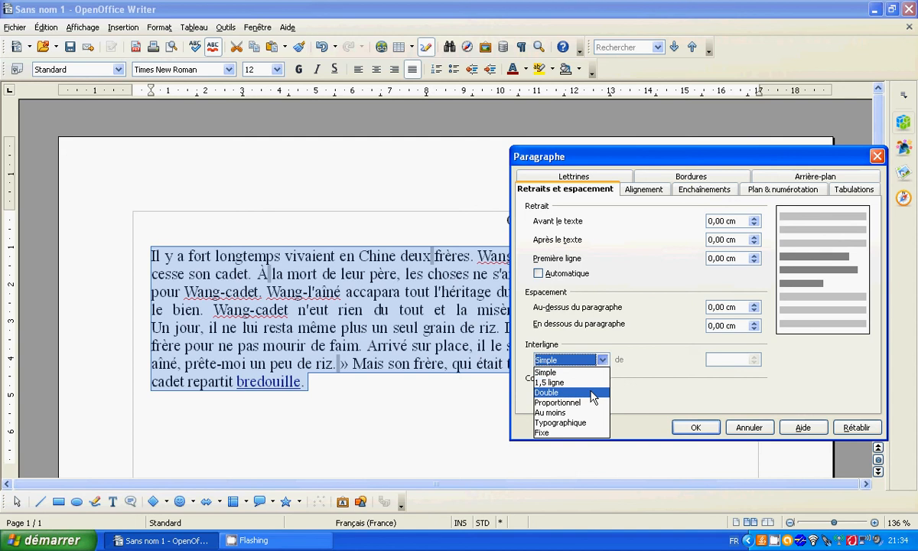
{"action": "left_click", "coordinate": [594, 393]}
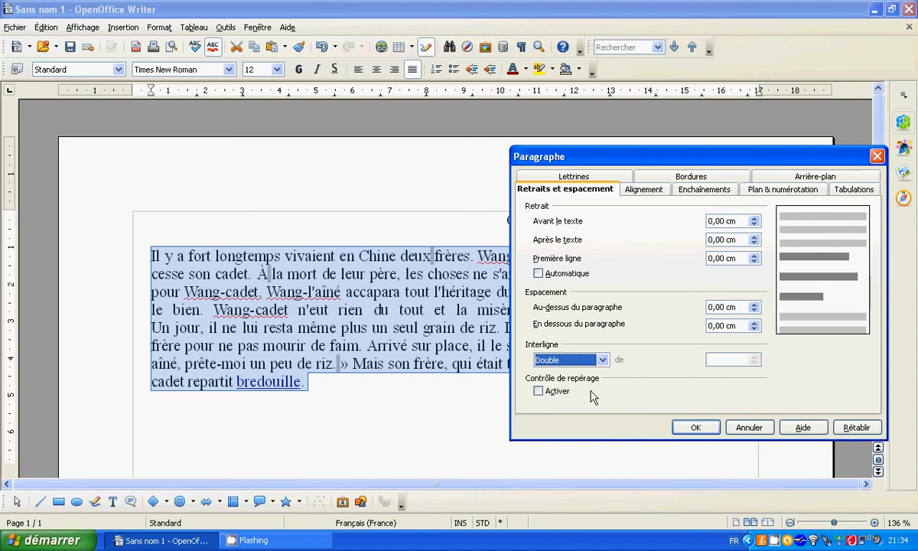
{"action": "left_click", "coordinate": [692, 429]}
{"action": "scroll", "coordinate": [666, 358], "scroll_direction": "up", "scroll_amount": 3}
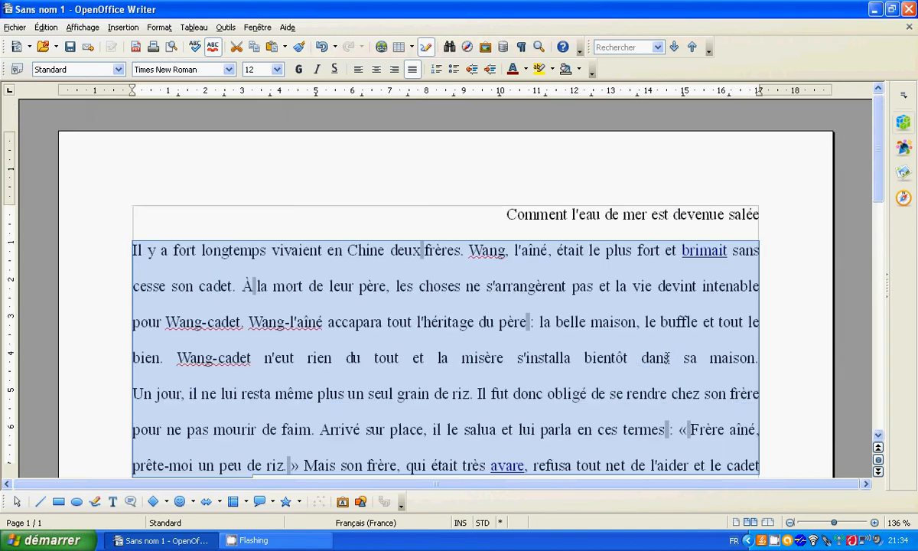
{"action": "scroll", "coordinate": [668, 359], "scroll_direction": "down", "scroll_amount": 1}
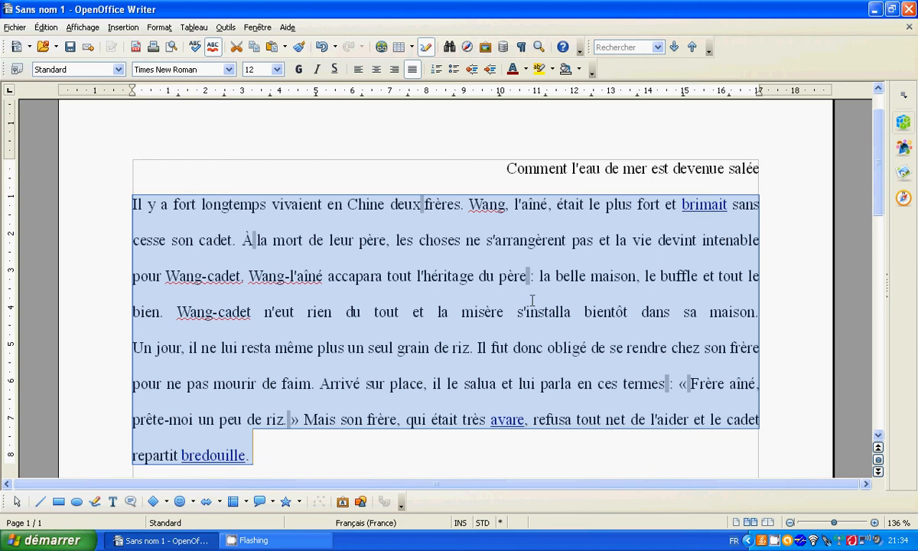
Step: Set the line spacing of the two story paragraphs to 1,5 ligne and deselect the text
{"action": "left_click", "coordinate": [166, 29]}
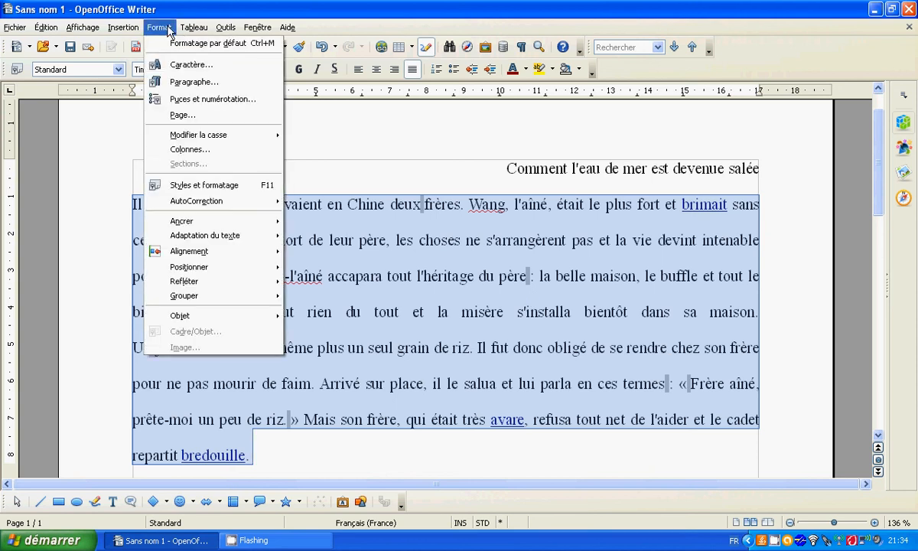
{"action": "left_click", "coordinate": [180, 81]}
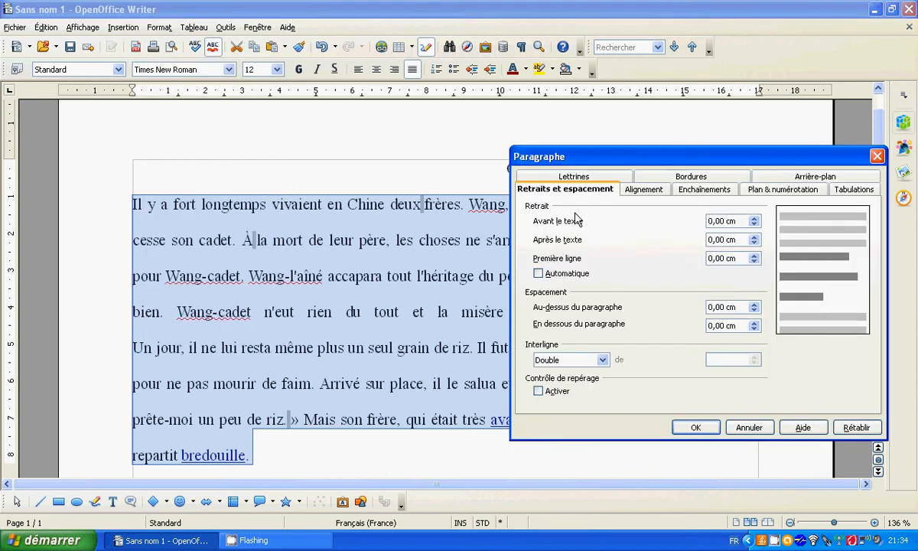
{"action": "left_click_drag", "start_coordinate": [643, 163], "coordinate": [641, 131]}
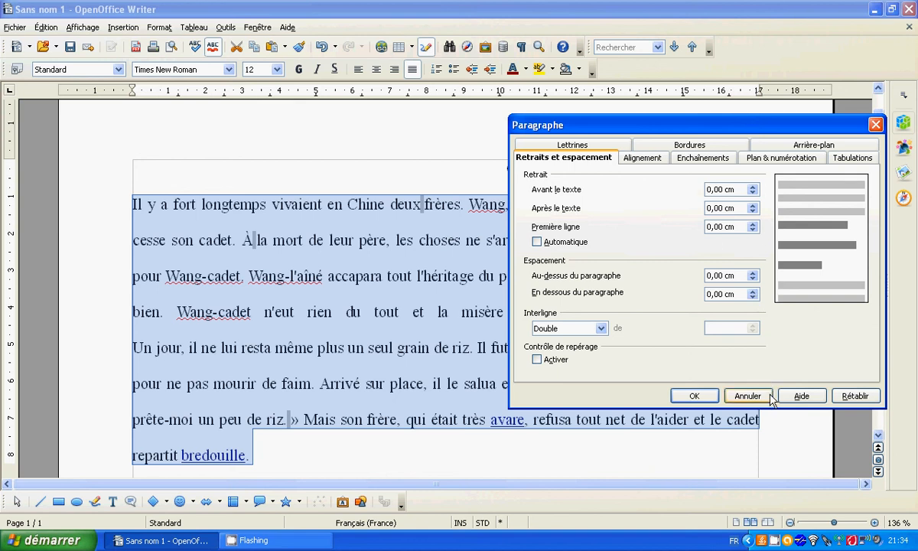
{"action": "left_click", "coordinate": [603, 329]}
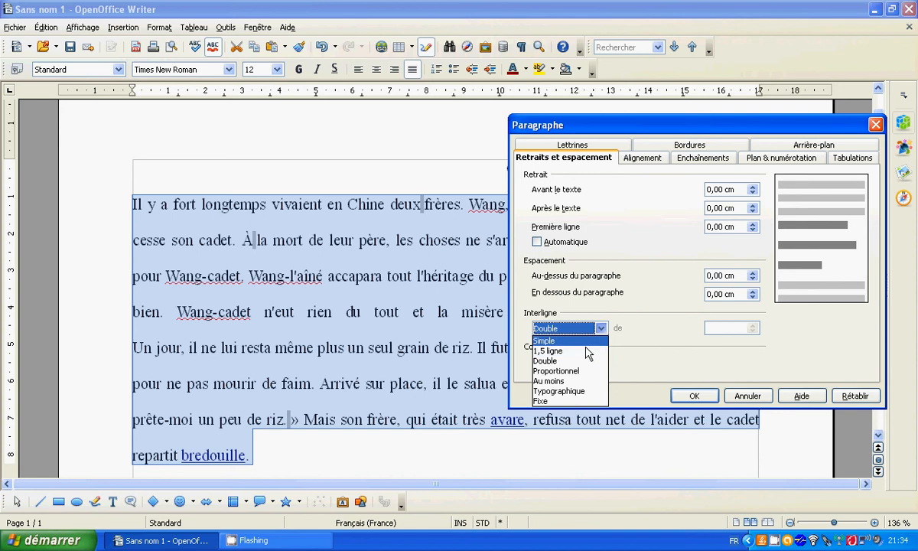
{"action": "left_click", "coordinate": [582, 352]}
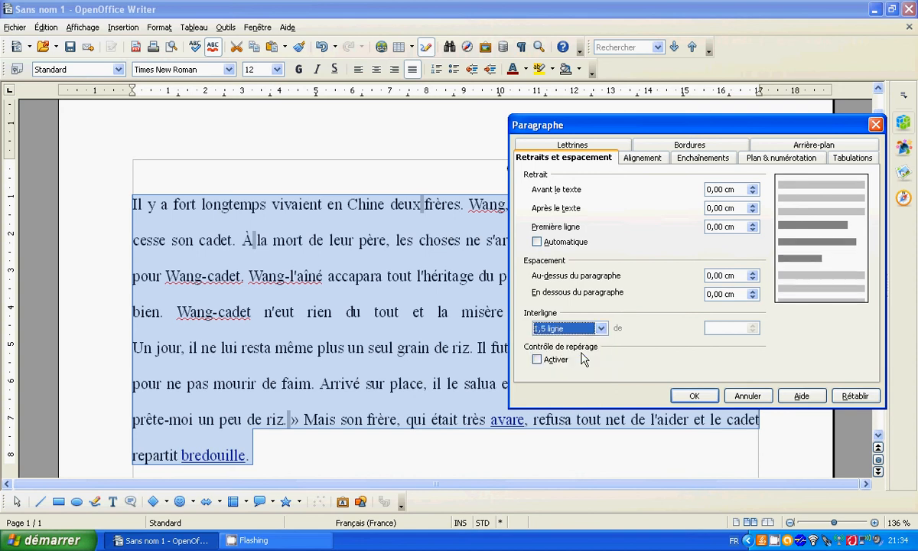
{"action": "left_click", "coordinate": [695, 396]}
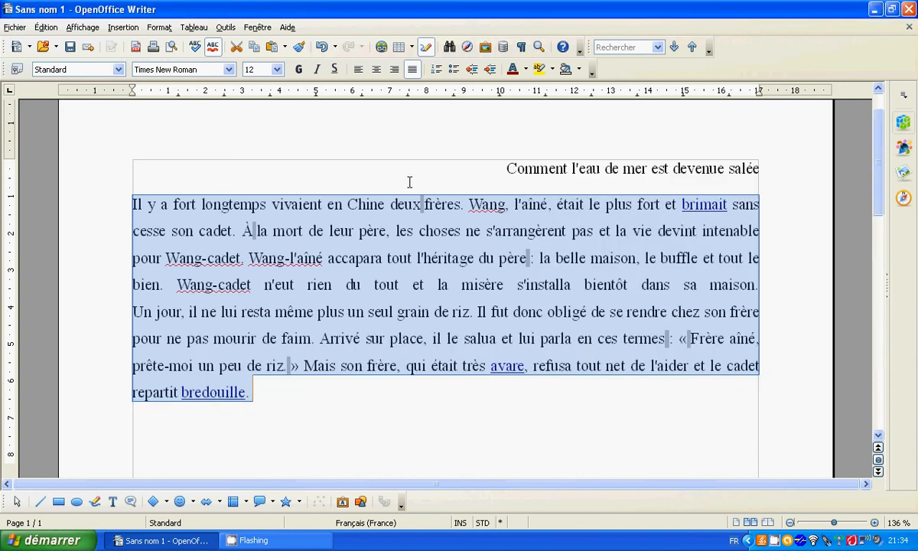
{"action": "left_click", "coordinate": [527, 391]}
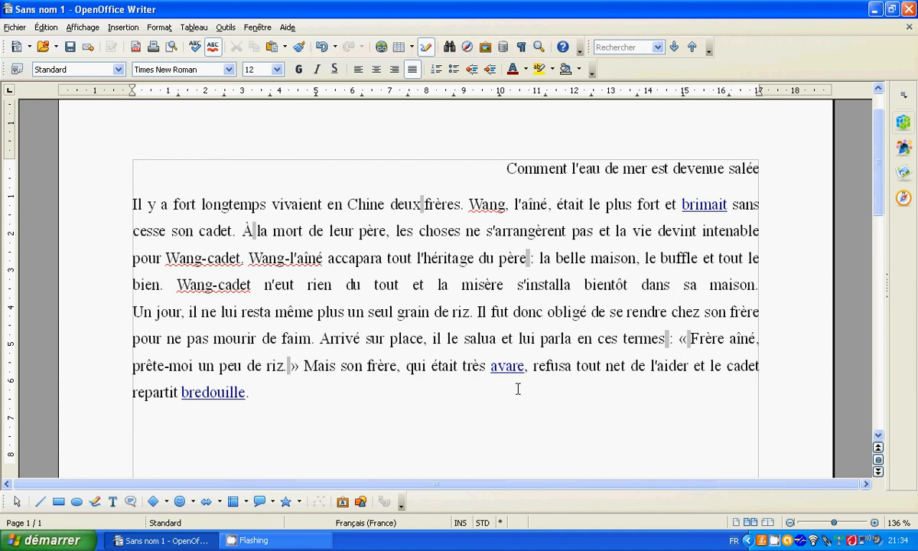